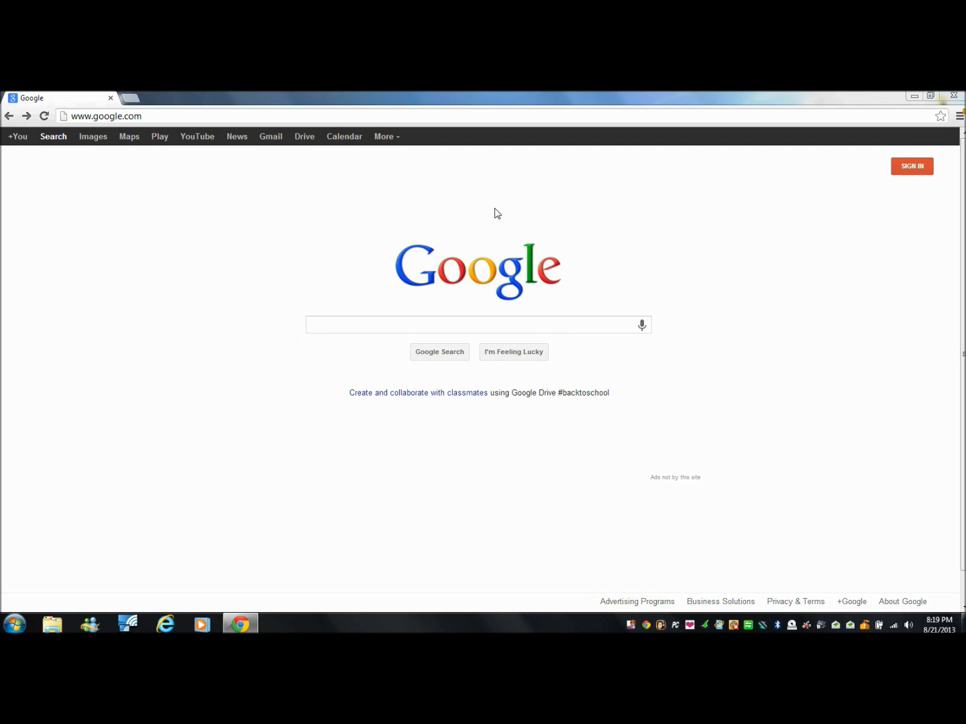
# Load the3day.org in Chrome and go to its Search for a Participant page
pyautogui.click(459, 119)
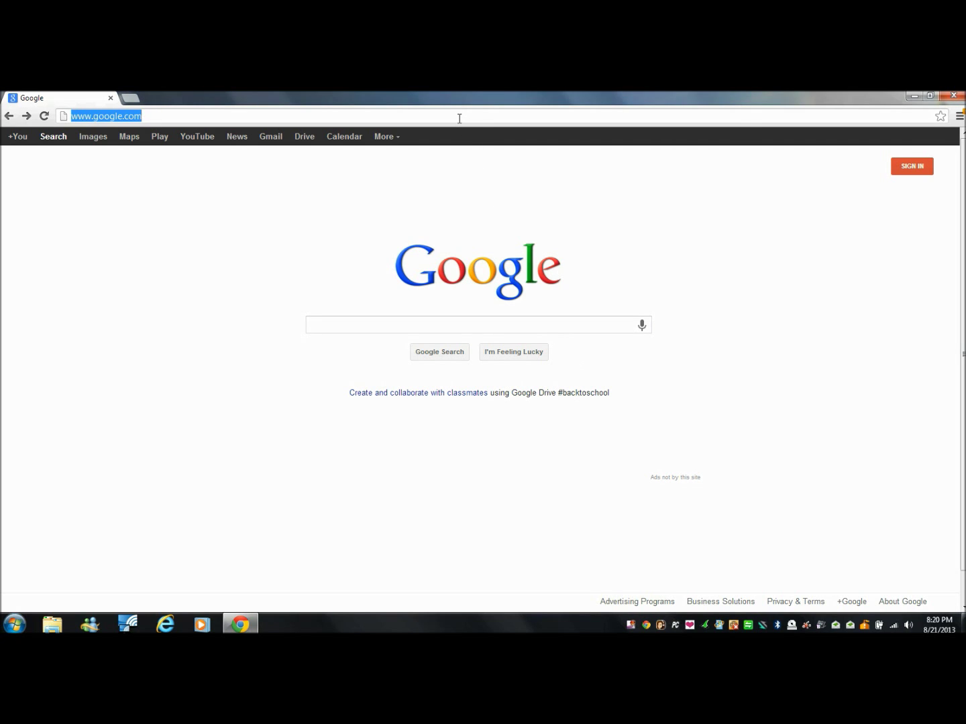
pyautogui.write('the3day.org')
pyautogui.press('Return')
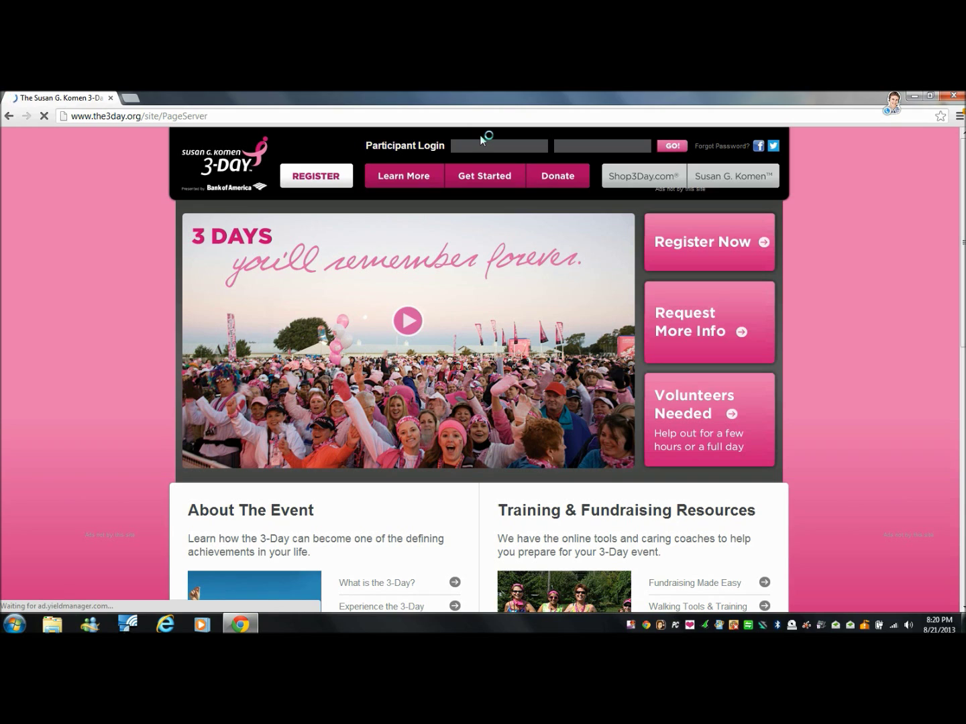
pyautogui.moveTo(558, 176)
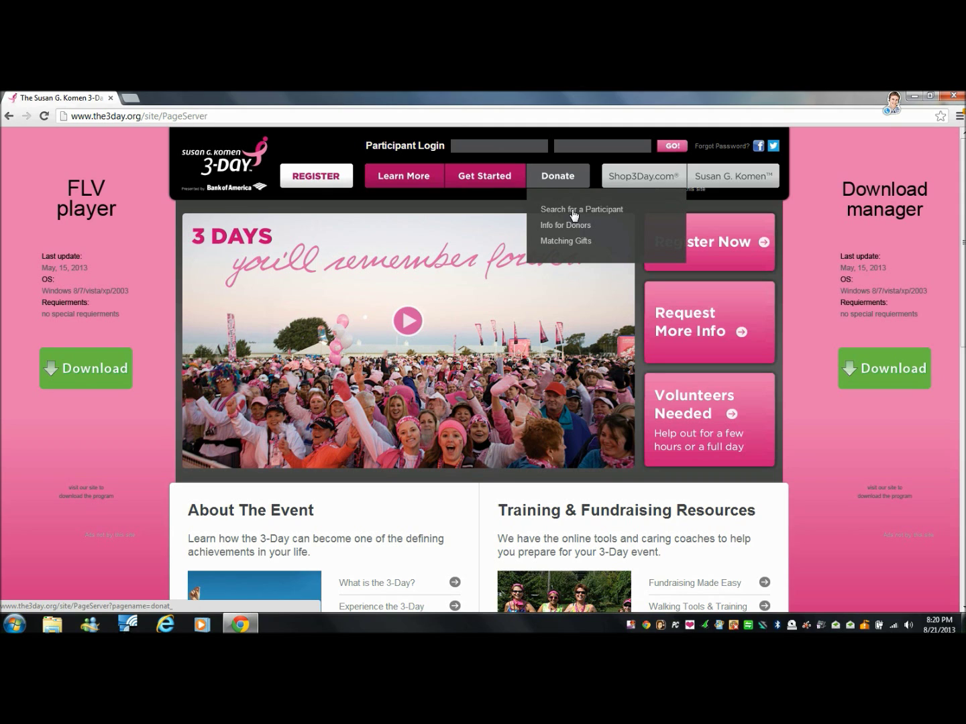
pyautogui.click(574, 215)
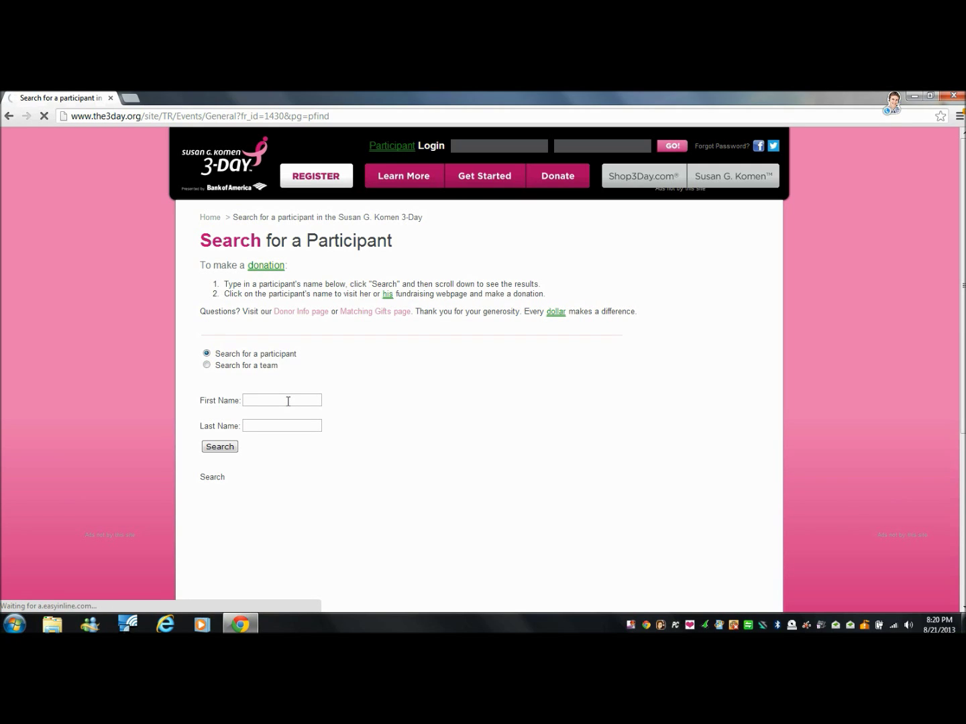
pyautogui.click(287, 402)
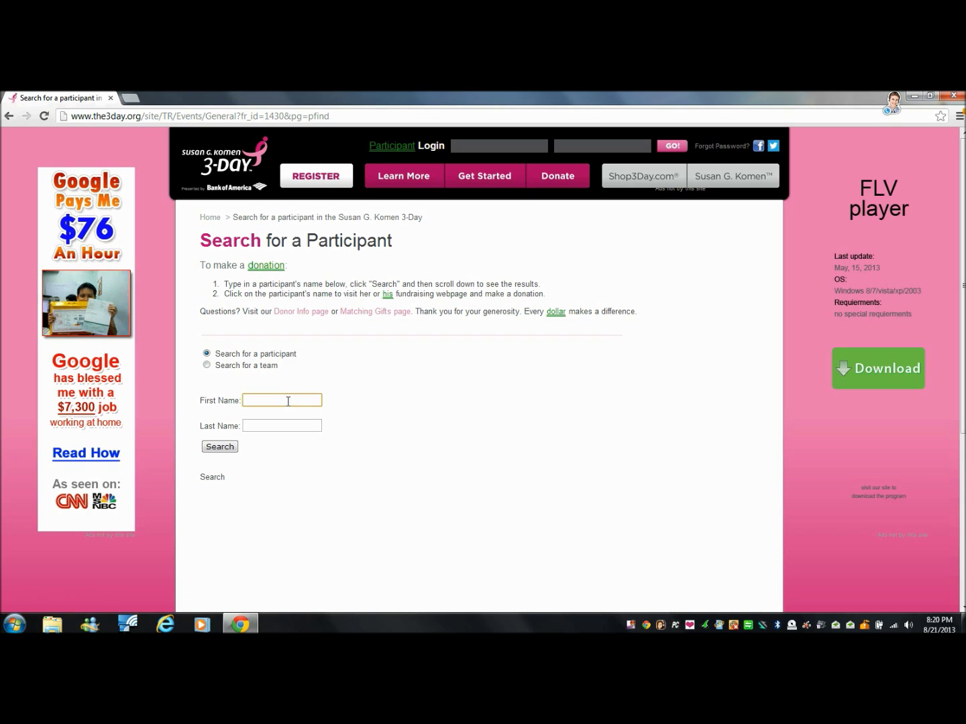
pyautogui.write('Kim')
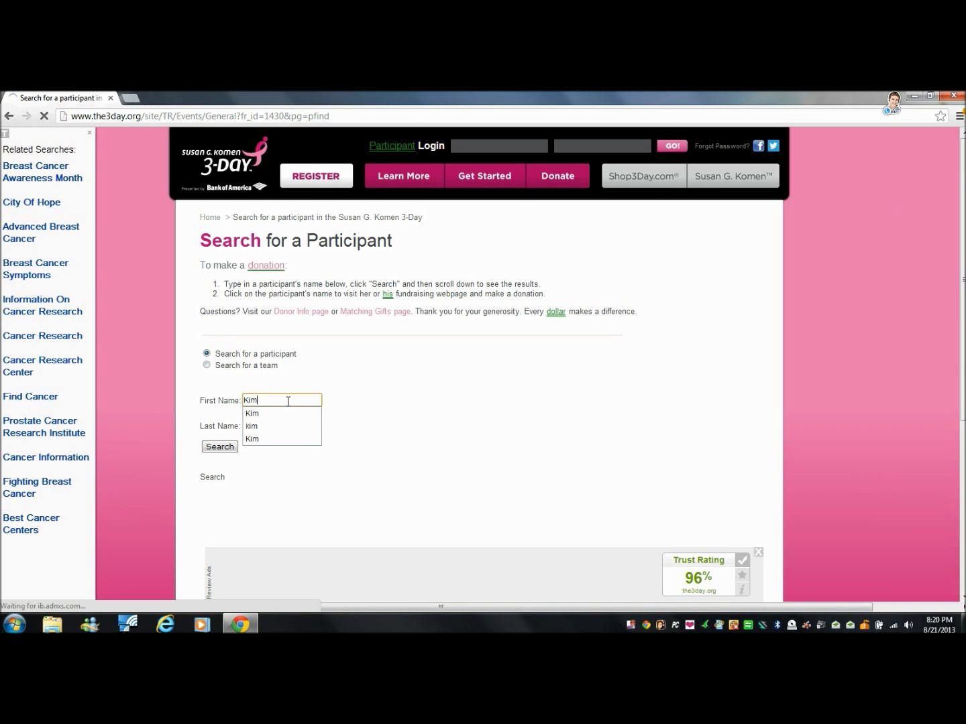
pyautogui.press('Tab')
pyautogui.write('C')
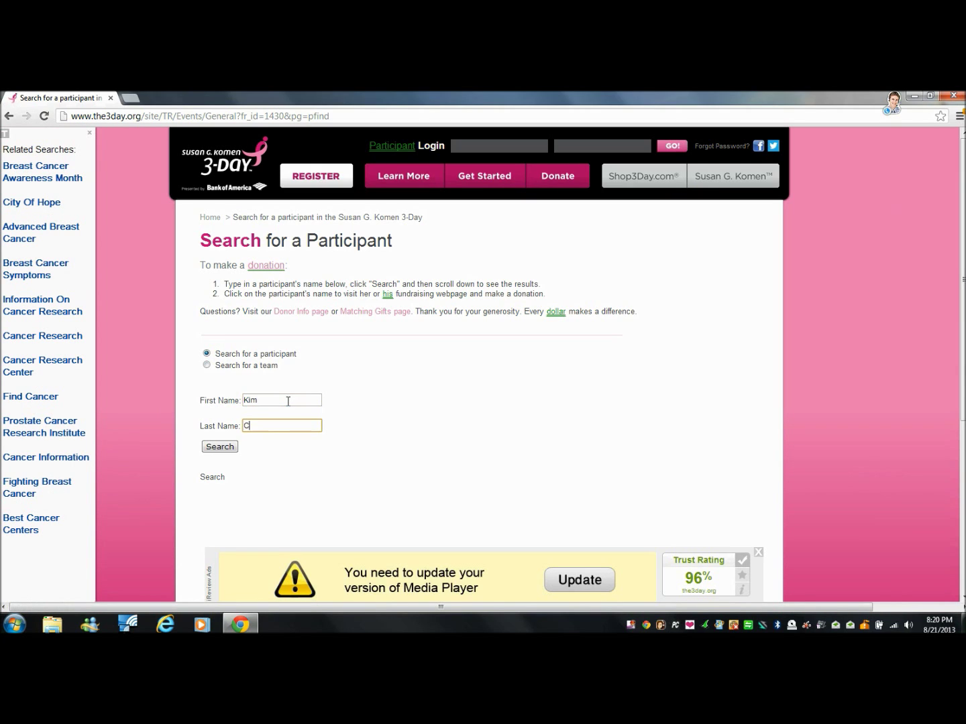
pyautogui.write('urtis')
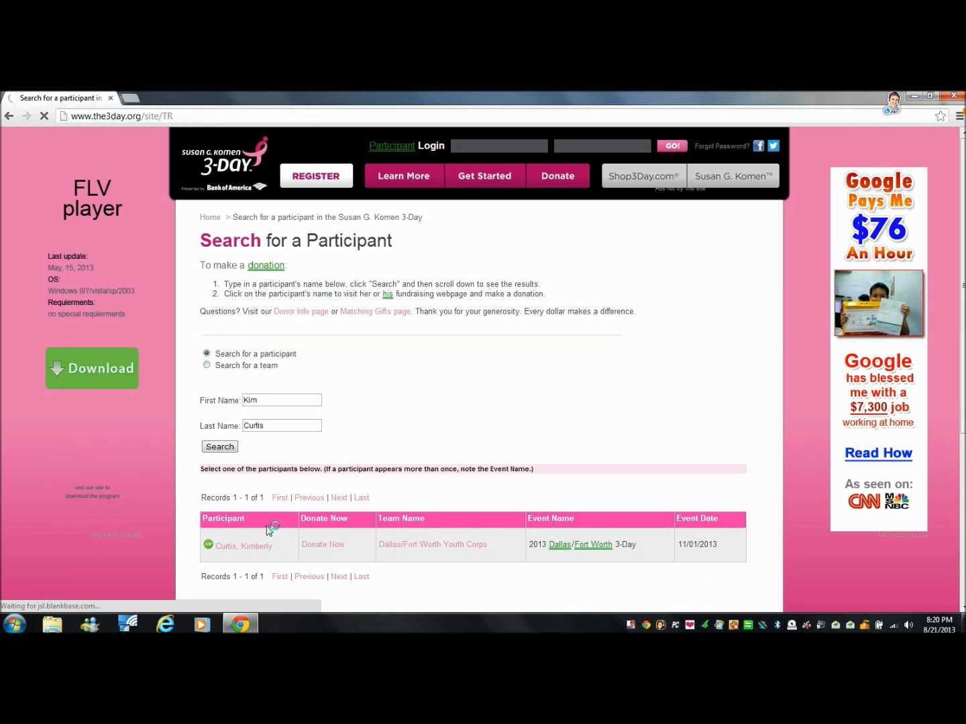
pyautogui.click(231, 546)
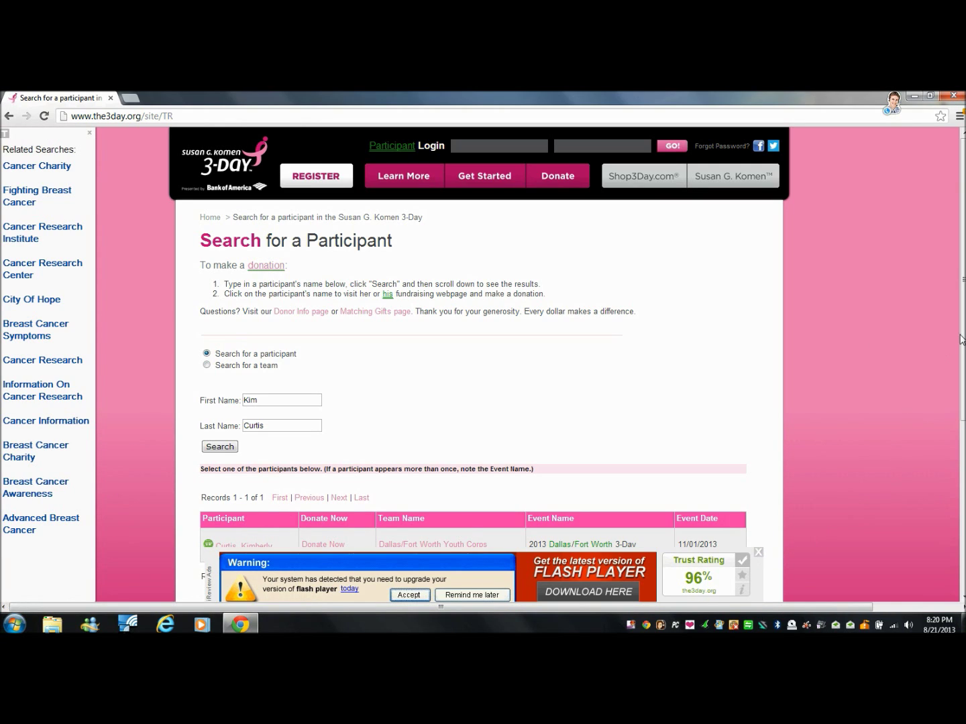
pyautogui.scroll(-3, 576, 328)
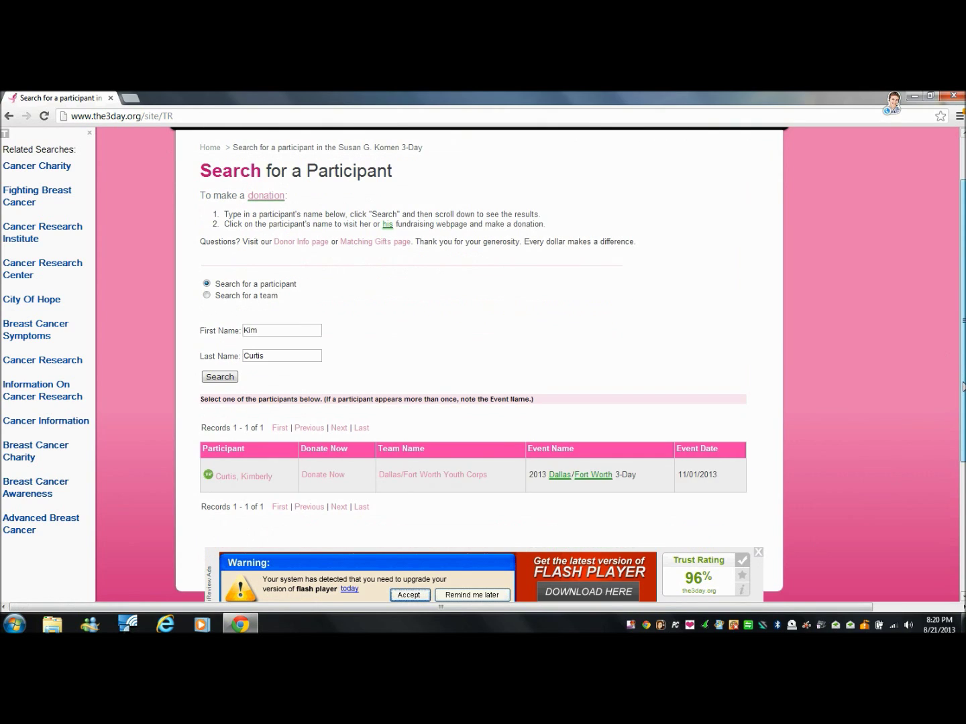
pyautogui.click(243, 466)
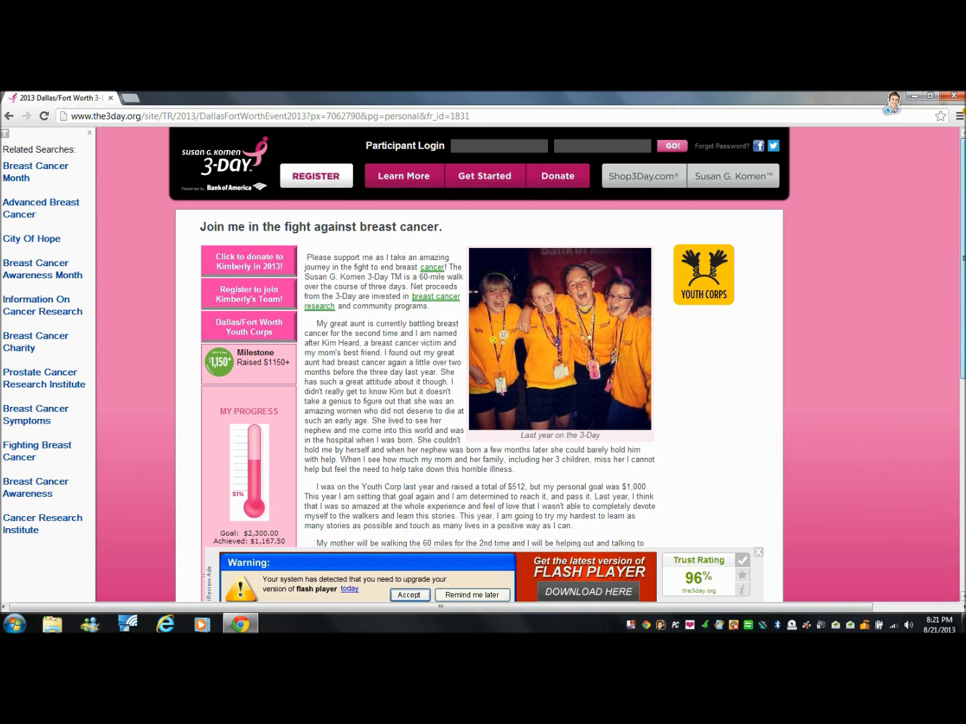
pyautogui.scroll(-1, 483, 339)
pyautogui.scroll(-2, 483, 340)
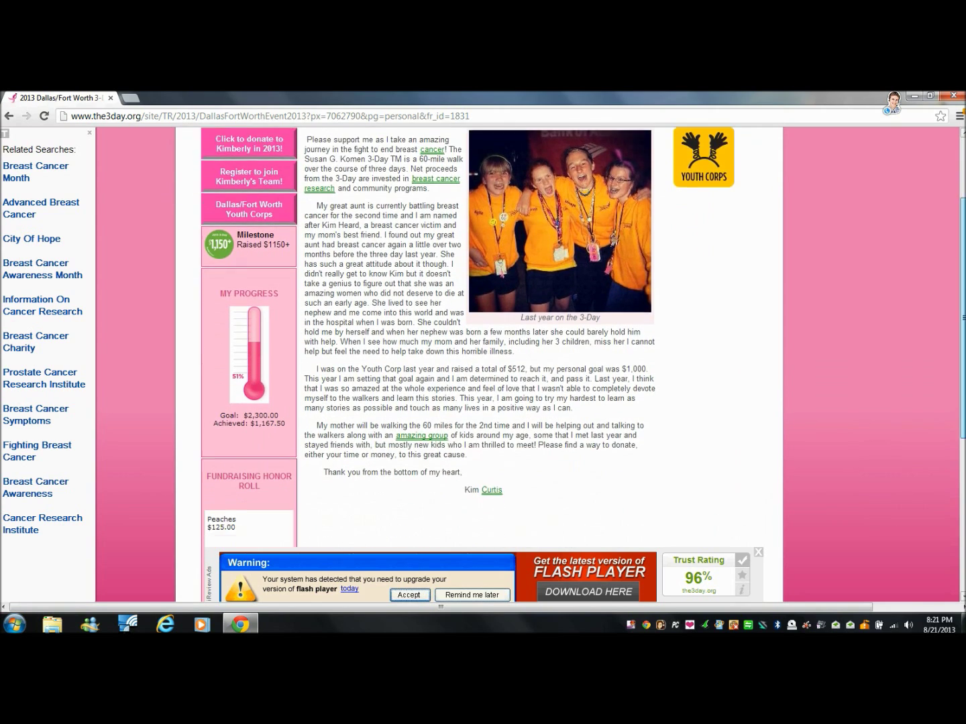
pyautogui.scroll(-2, 483, 340)
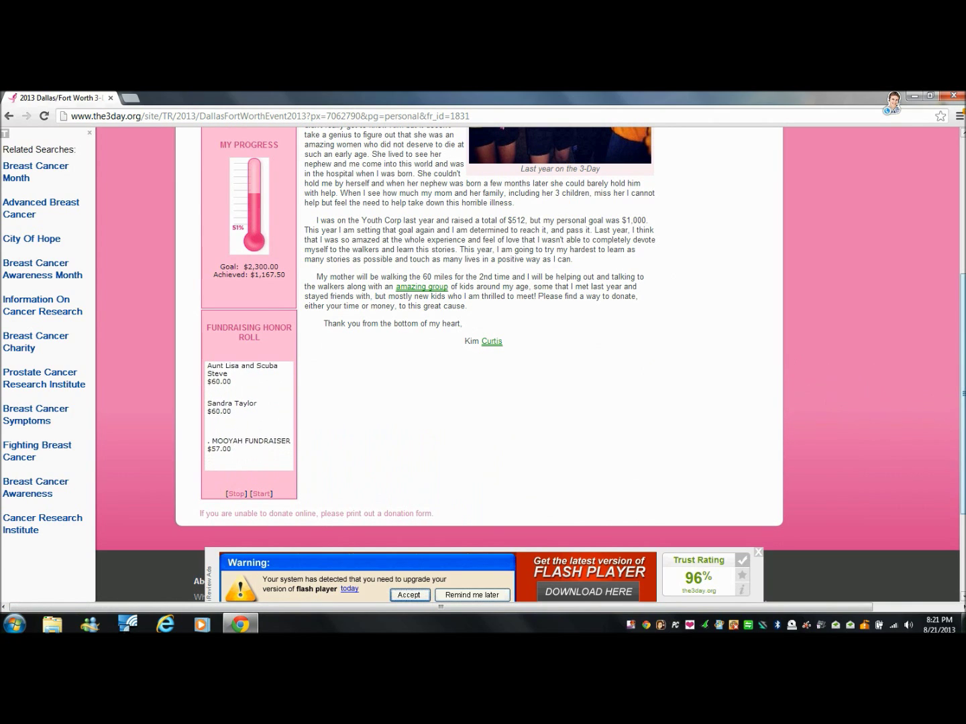
pyautogui.scroll(2, 458, 510)
pyautogui.scroll(1, 483, 339)
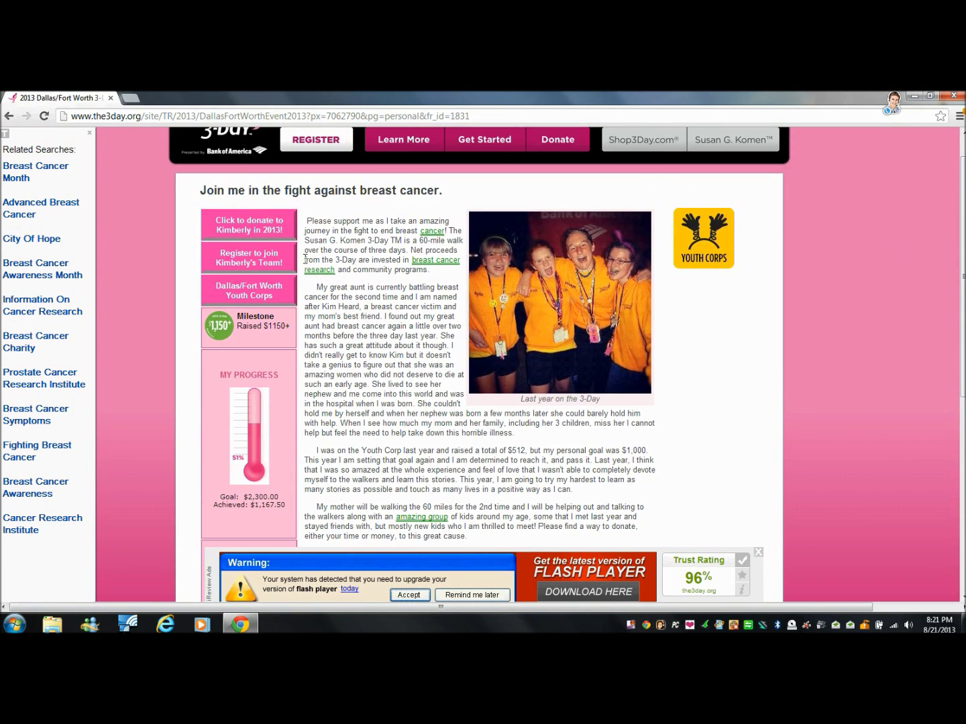
# Open the donation form for Kimberly's 2013 walk and pick the $250 level
pyautogui.click(252, 226)
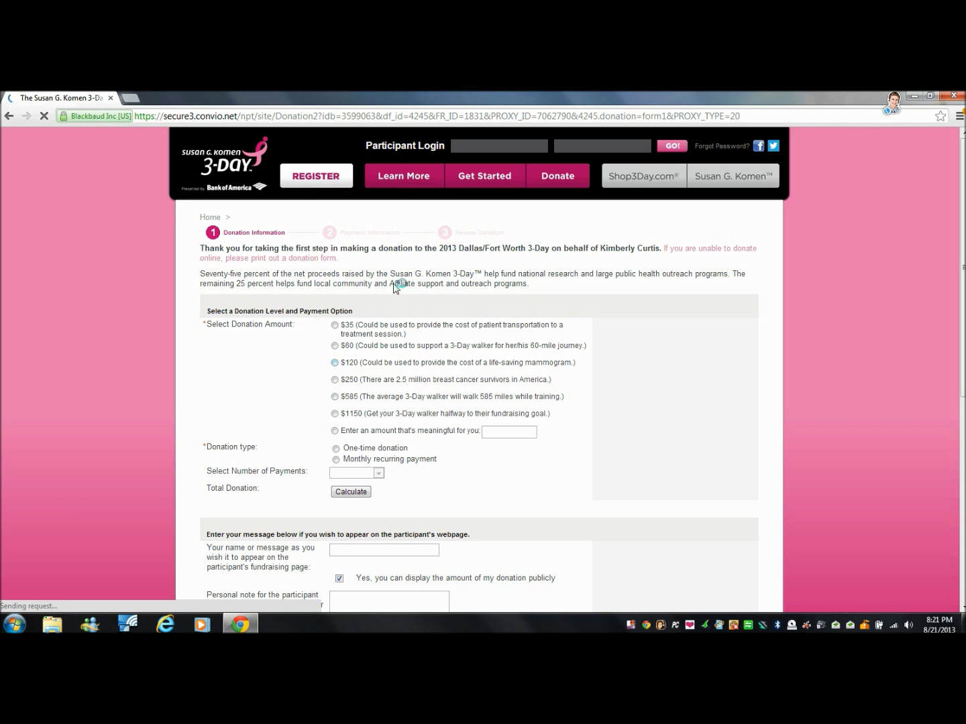
pyautogui.click(538, 383)
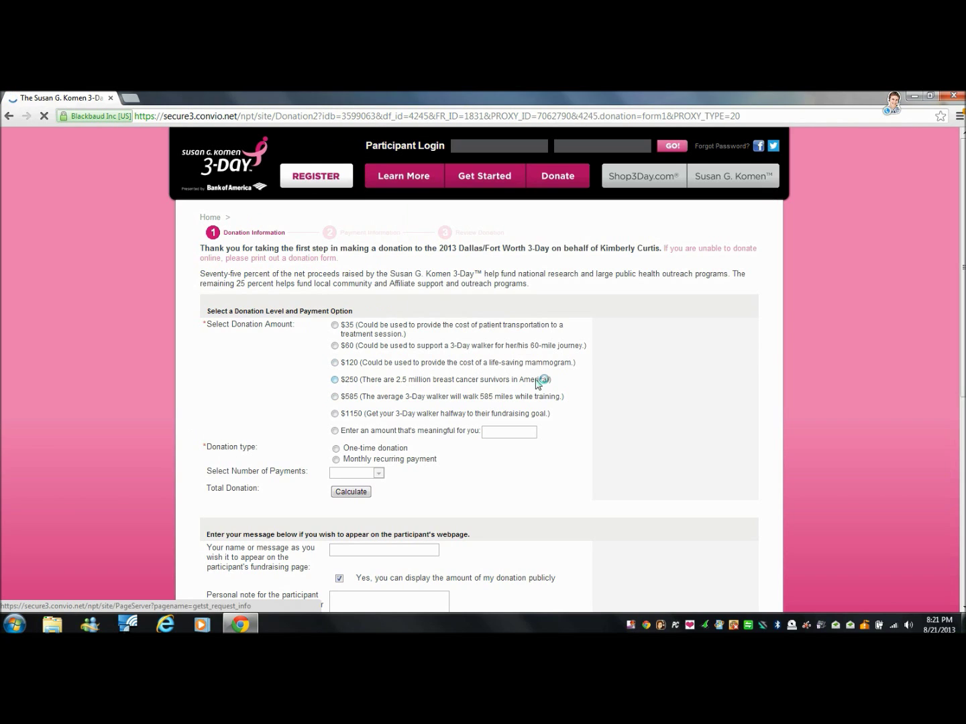